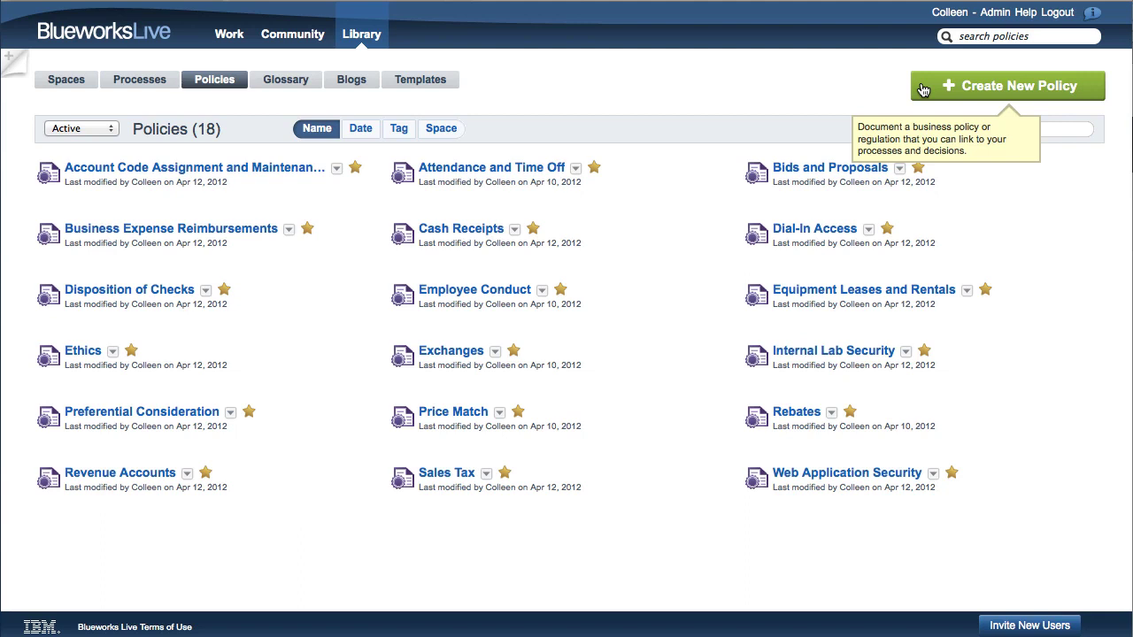
- Create a new policy named 'Returns' in the Customer Service Policies space
{"action": "left_click", "coordinate": [923, 88]}
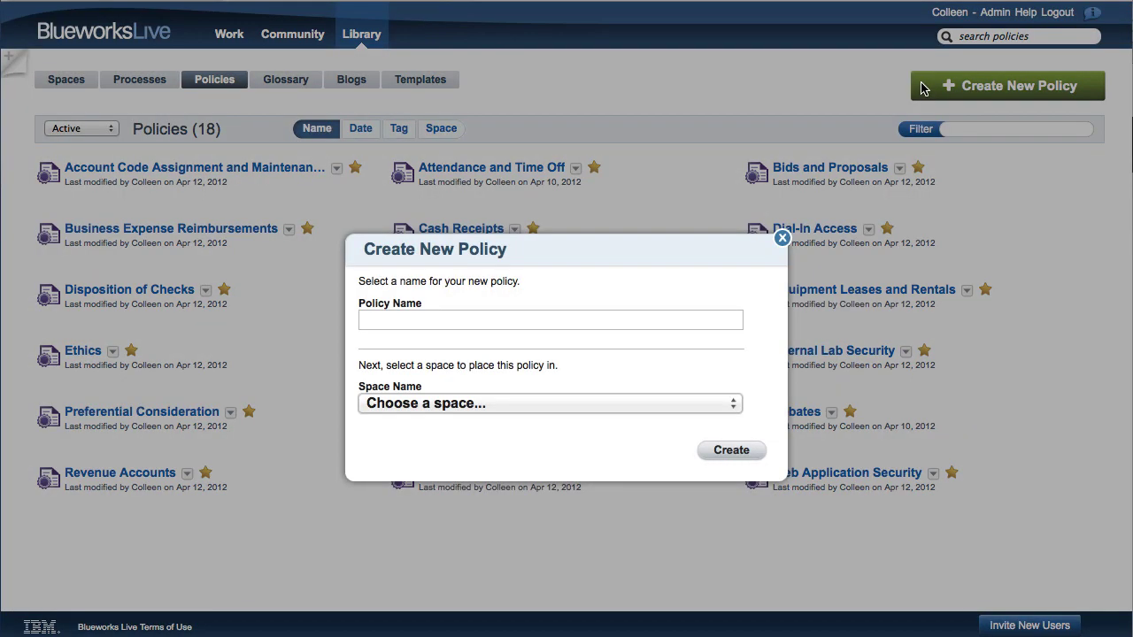
{"action": "type", "text": "Retu"}
{"action": "type", "text": "rns"}
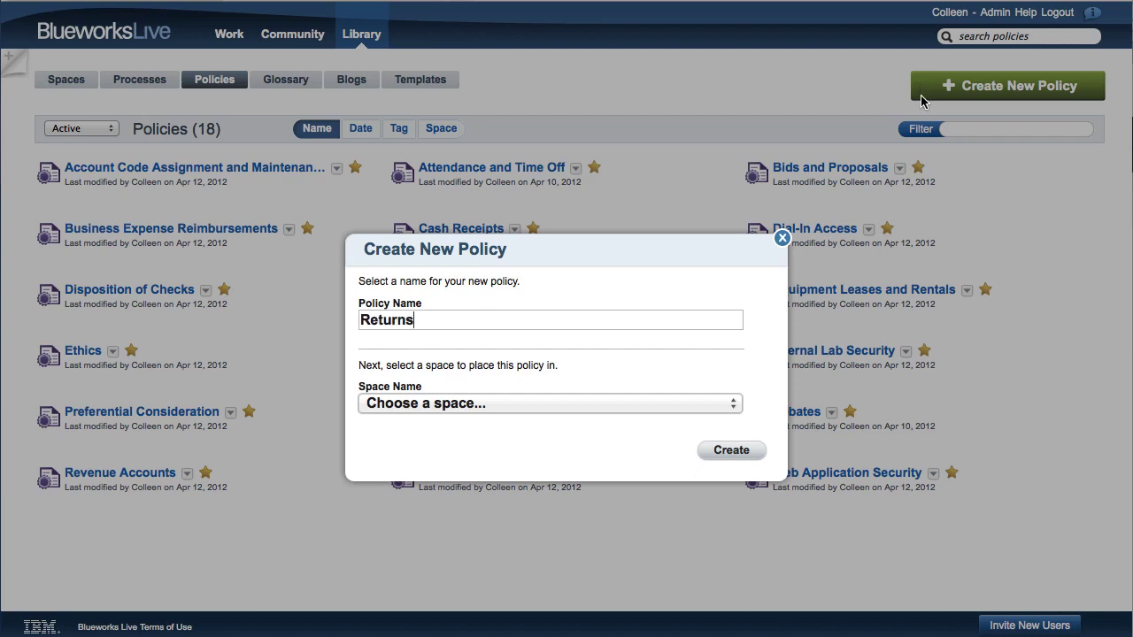
{"action": "left_click", "coordinate": [735, 412]}
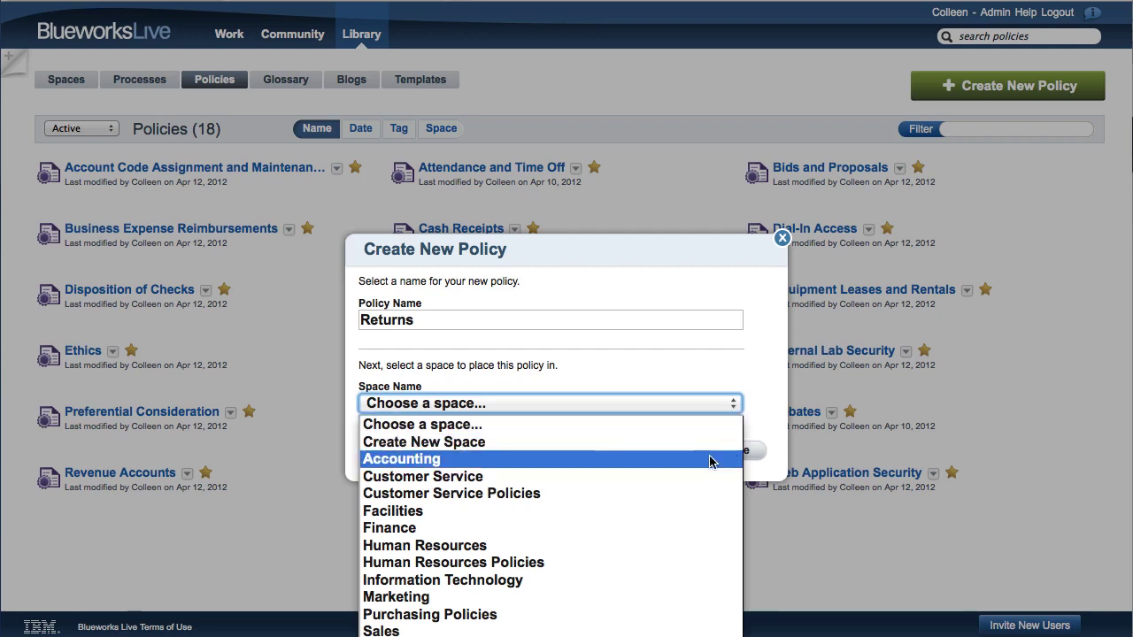
{"action": "left_click", "coordinate": [706, 494]}
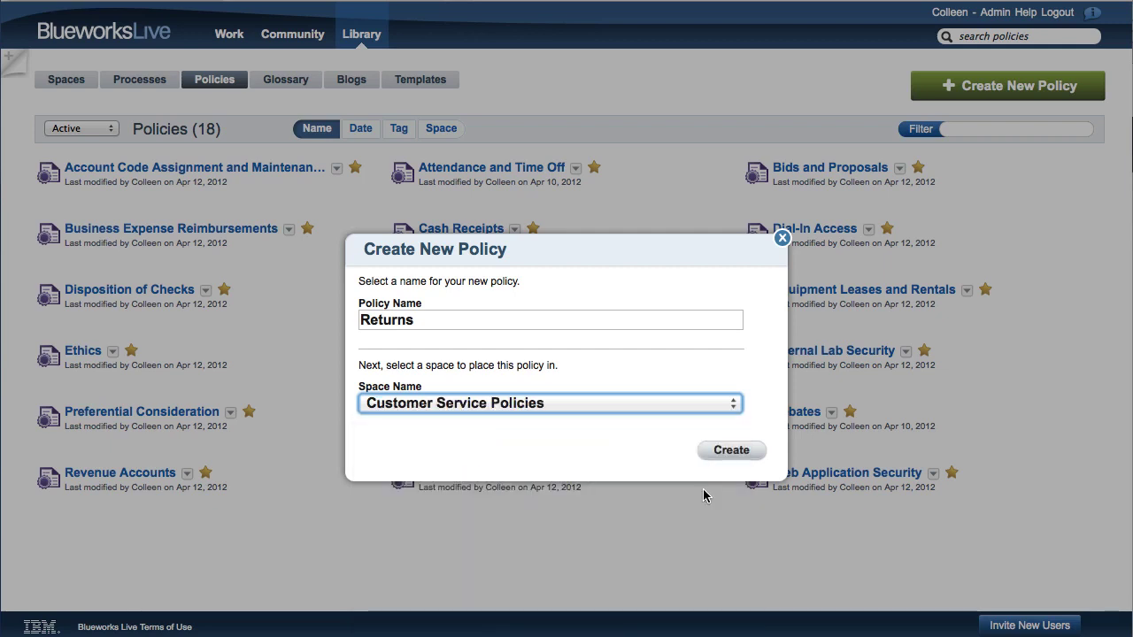
{"action": "left_click", "coordinate": [734, 458]}
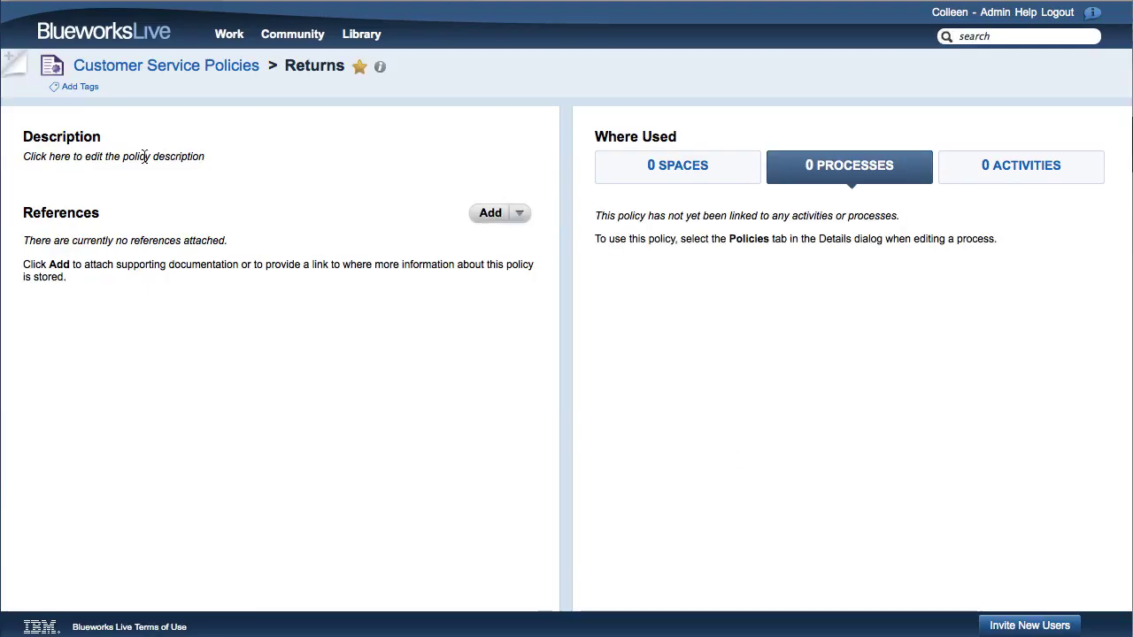
- Set the description to 'Items must be returned in new condition within 90 days of the date of purchase'
{"action": "left_click", "coordinate": [145, 158]}
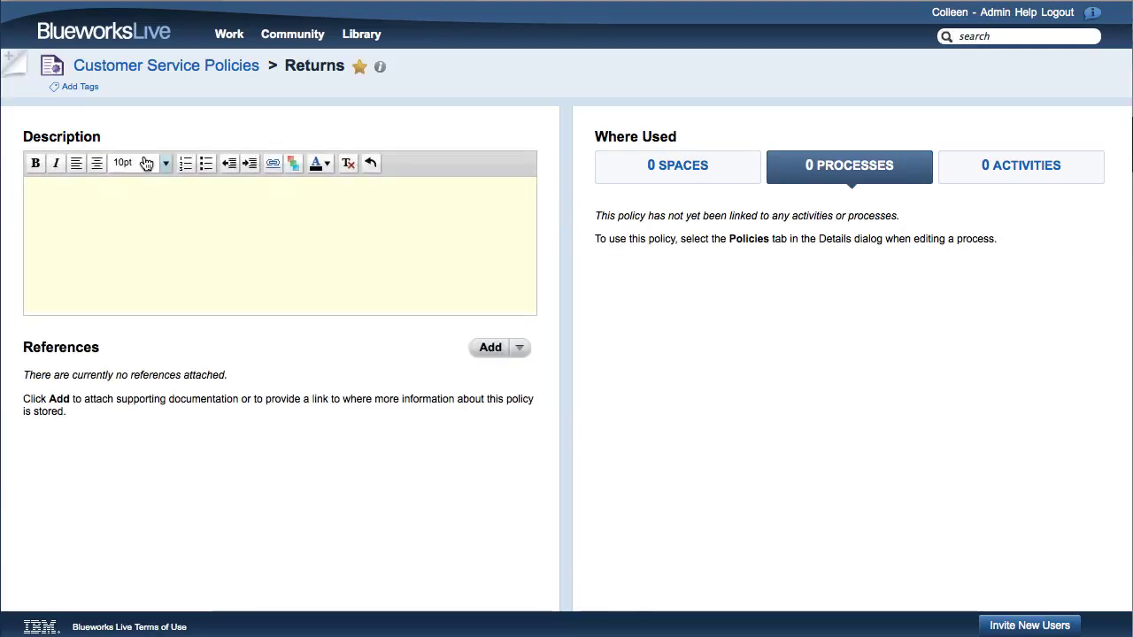
{"action": "left_click", "coordinate": [113, 189]}
{"action": "type", "text": "Ite"}
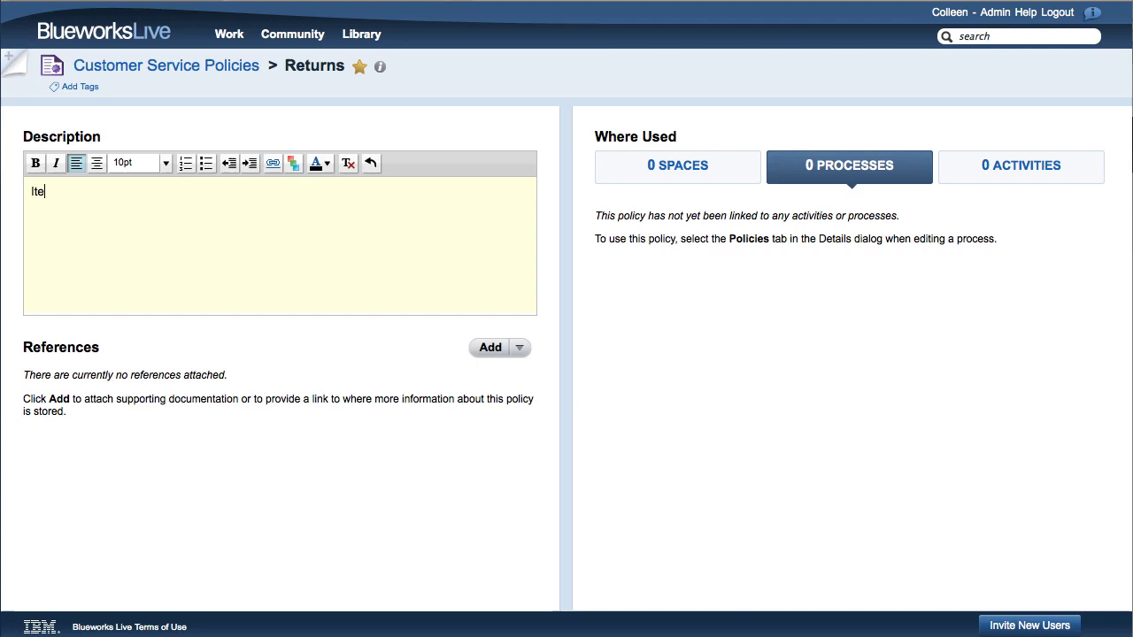
{"action": "type", "text": "ms must b"}
{"action": "type", "text": "e returned "}
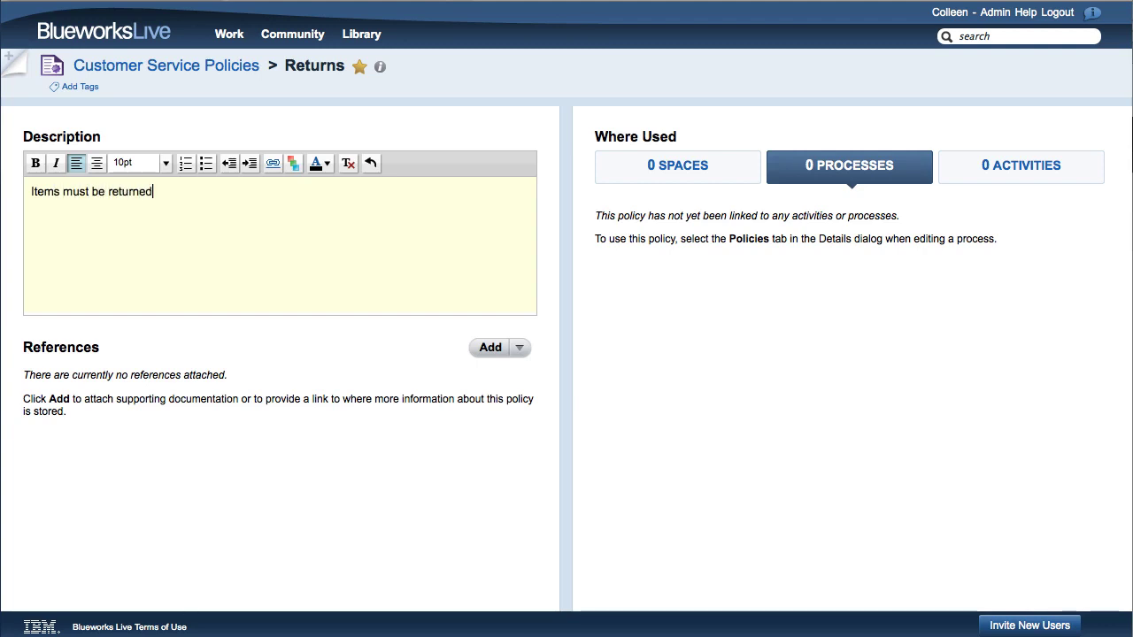
{"action": "type", "text": "in new co"}
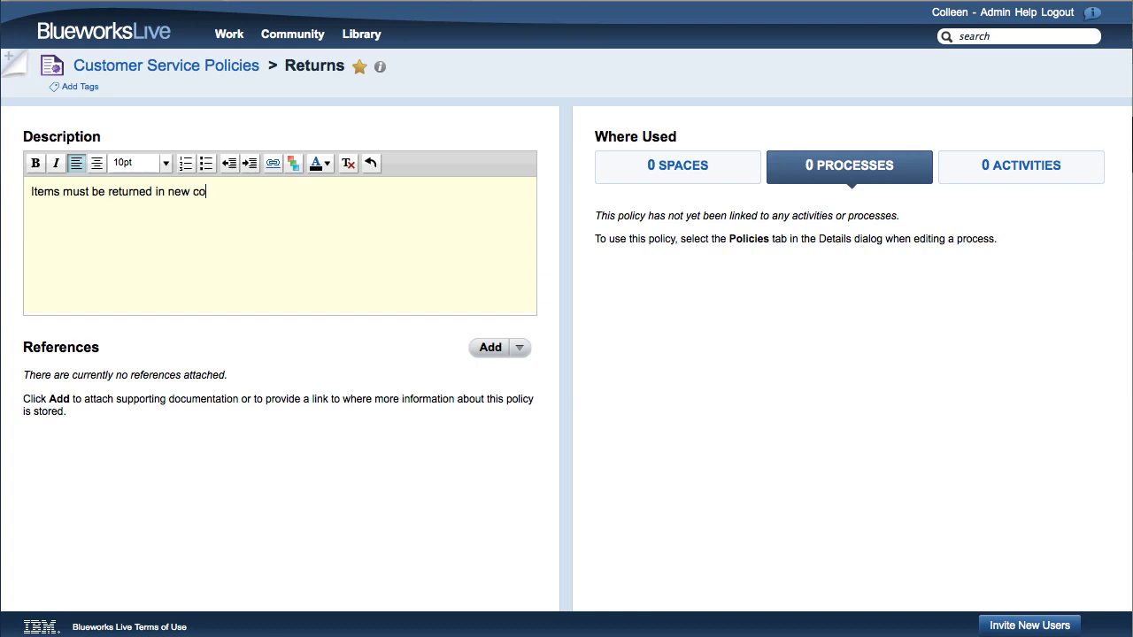
{"action": "type", "text": "ndition with"}
{"action": "type", "text": "in 90 days"}
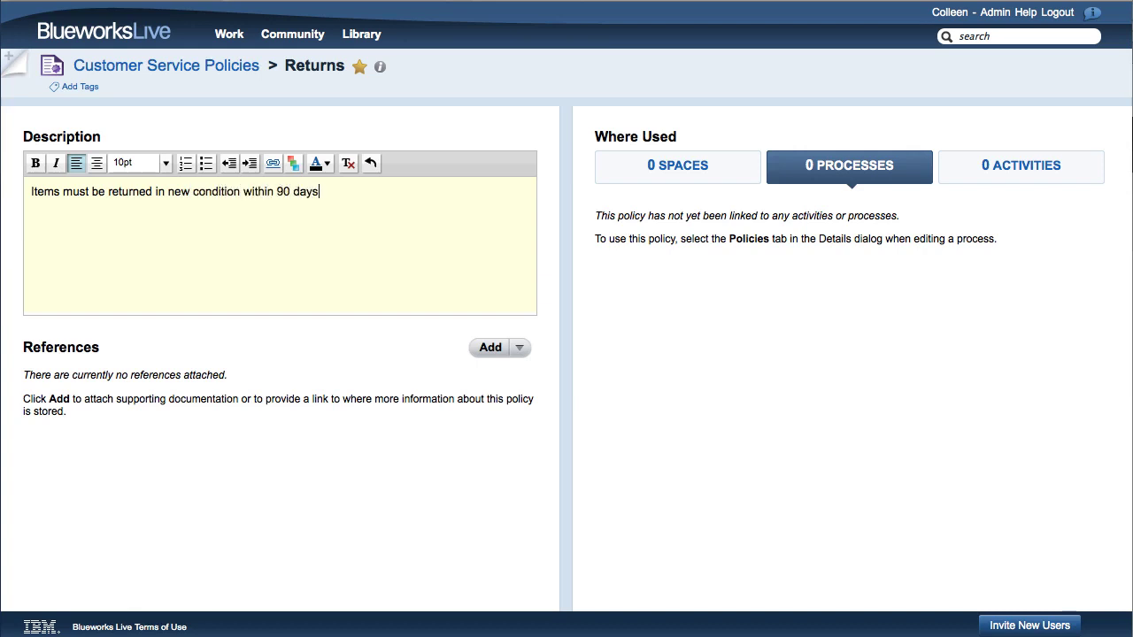
{"action": "type", "text": " of the date "}
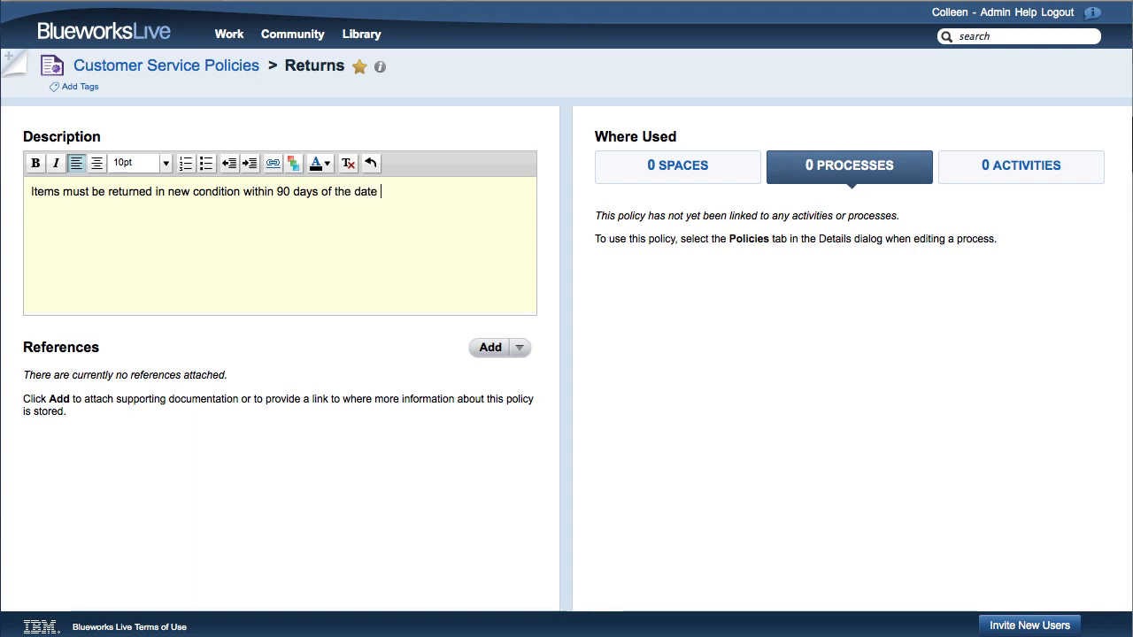
{"action": "type", "text": "of purch"}
{"action": "type", "text": "ase"}
{"action": "left_click", "coordinate": [385, 335]}
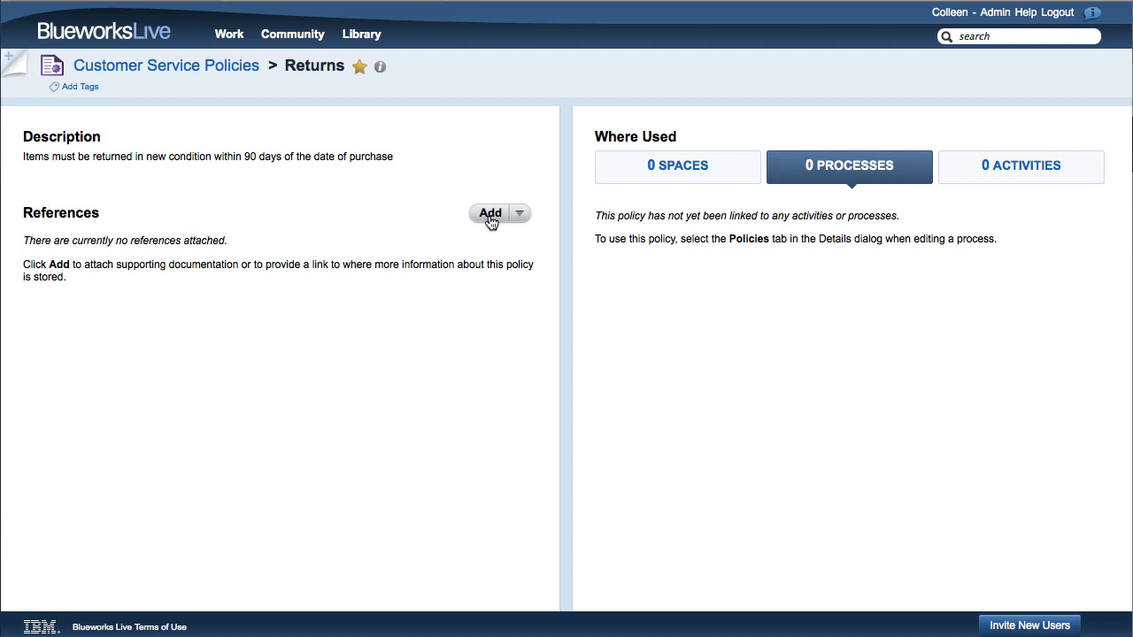
- Attach the 'ReturnPolicy for Music, Games, DVDs' document as a file reference
{"action": "left_click", "coordinate": [492, 217]}
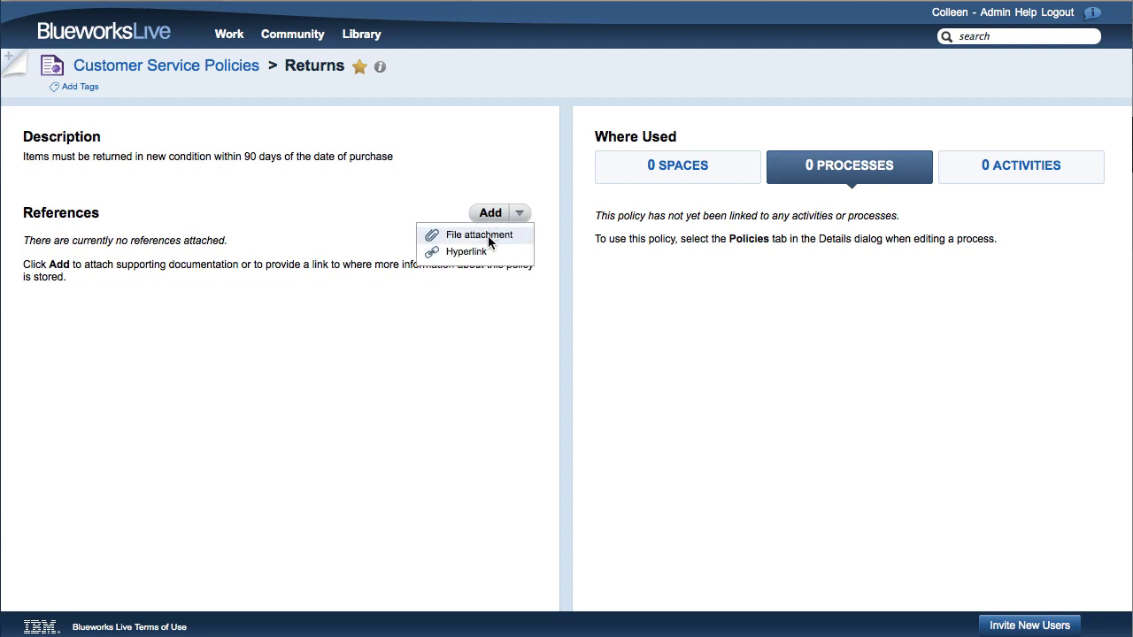
{"action": "left_click", "coordinate": [488, 235]}
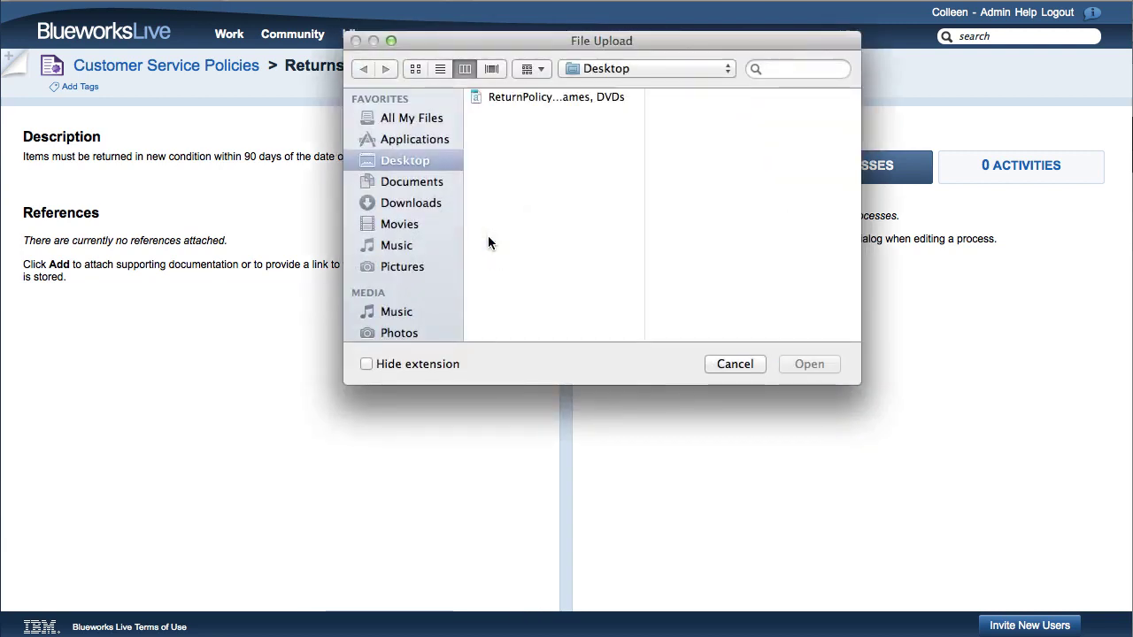
{"action": "left_click", "coordinate": [508, 97]}
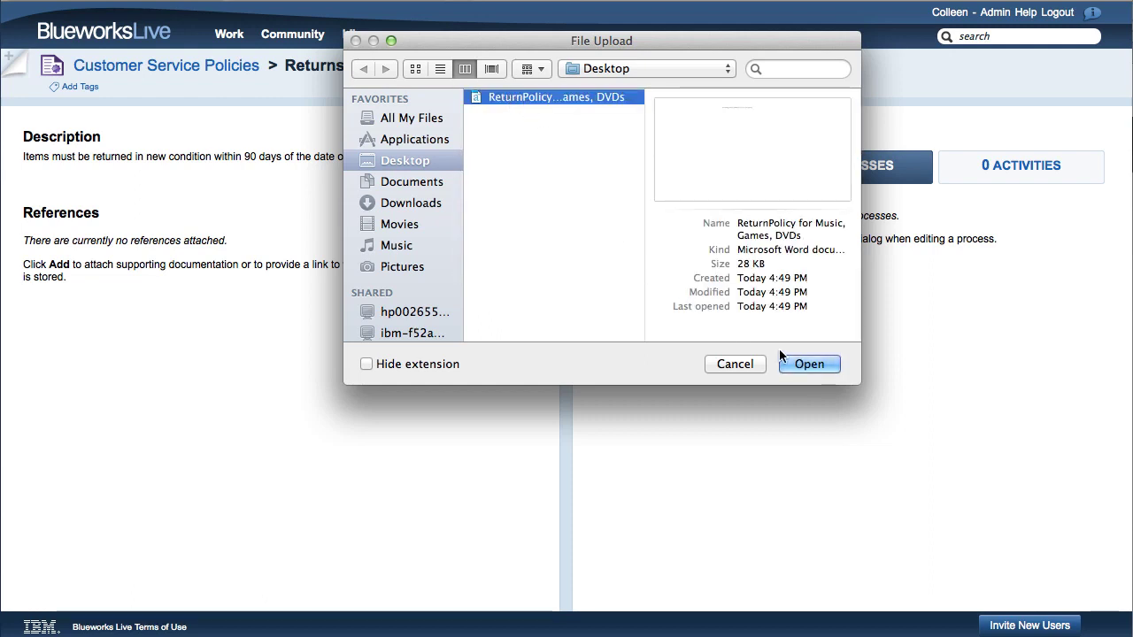
{"action": "left_click", "coordinate": [806, 364]}
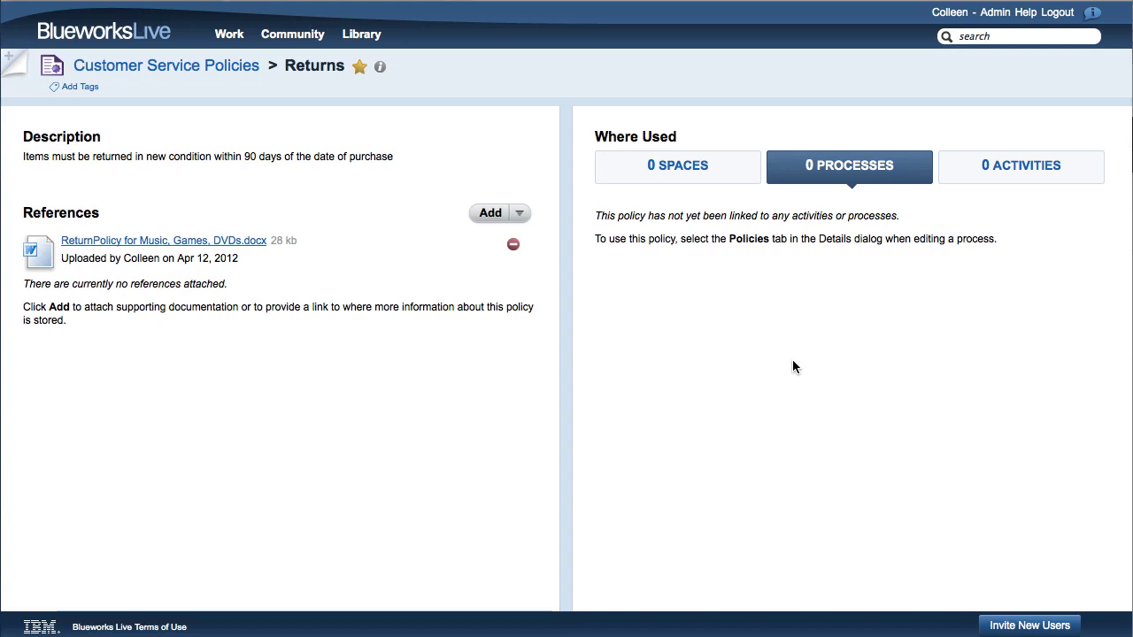
{"action": "left_click", "coordinate": [521, 215]}
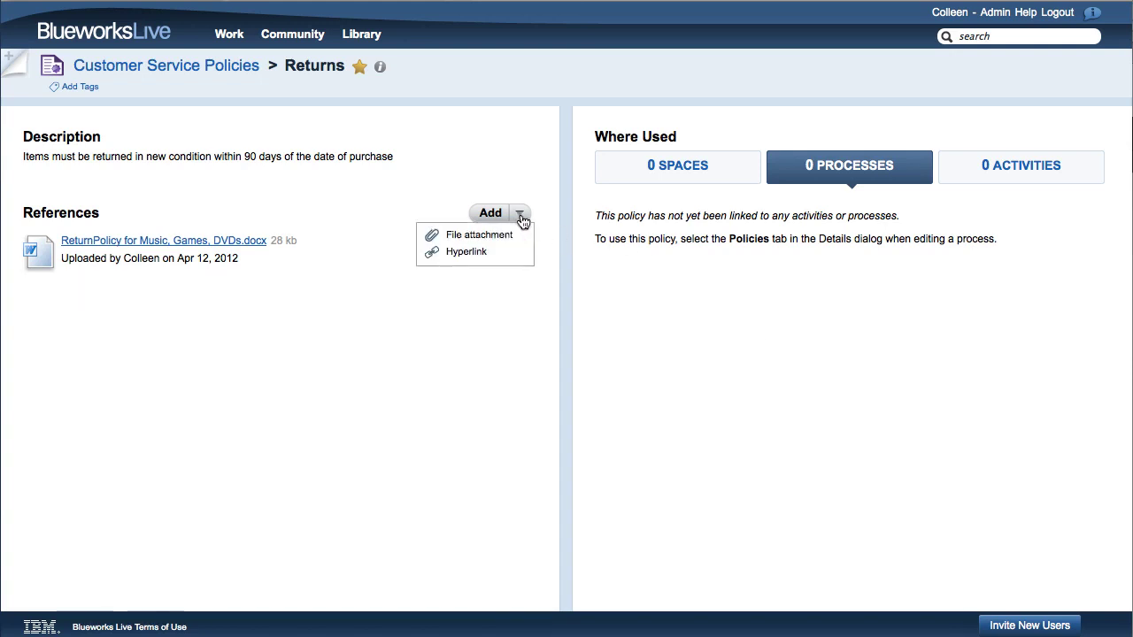
{"action": "left_click", "coordinate": [489, 252]}
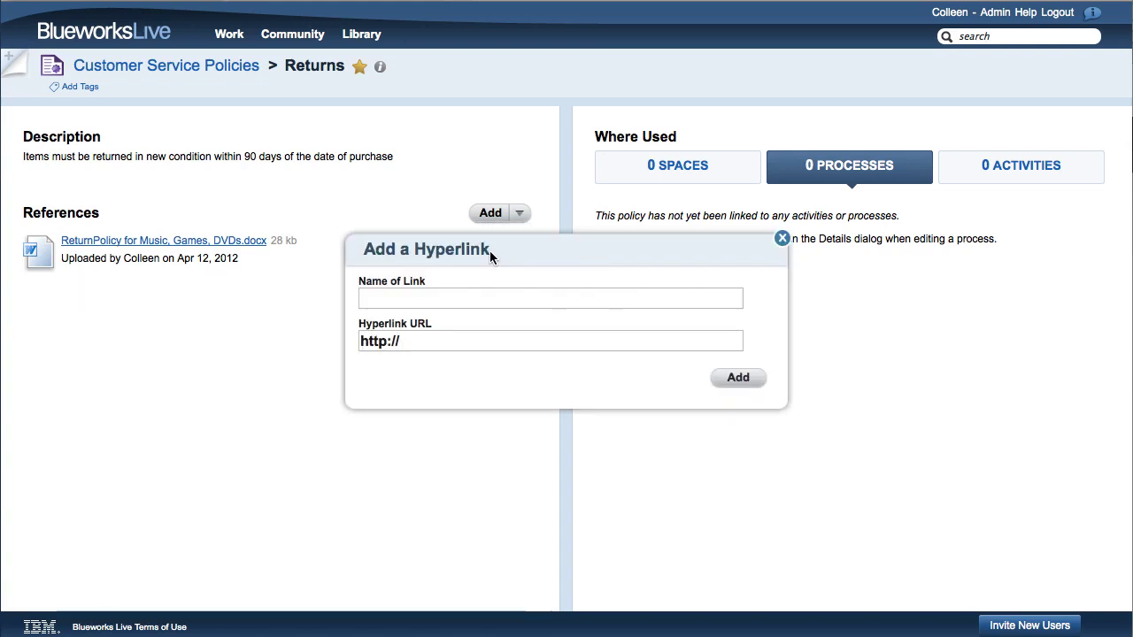
{"action": "type", "text": "Re"}
{"action": "type", "text": "turns"}
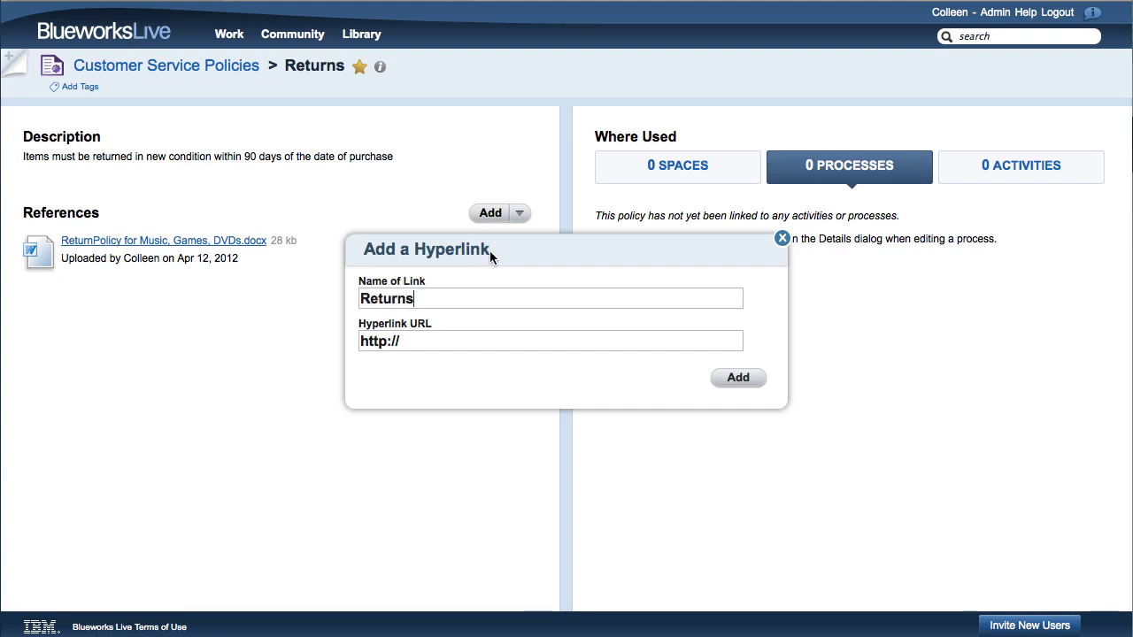
{"action": "left_click", "coordinate": [442, 341]}
{"action": "type", "text": "ww"}
{"action": "type", "text": "w.mypo"}
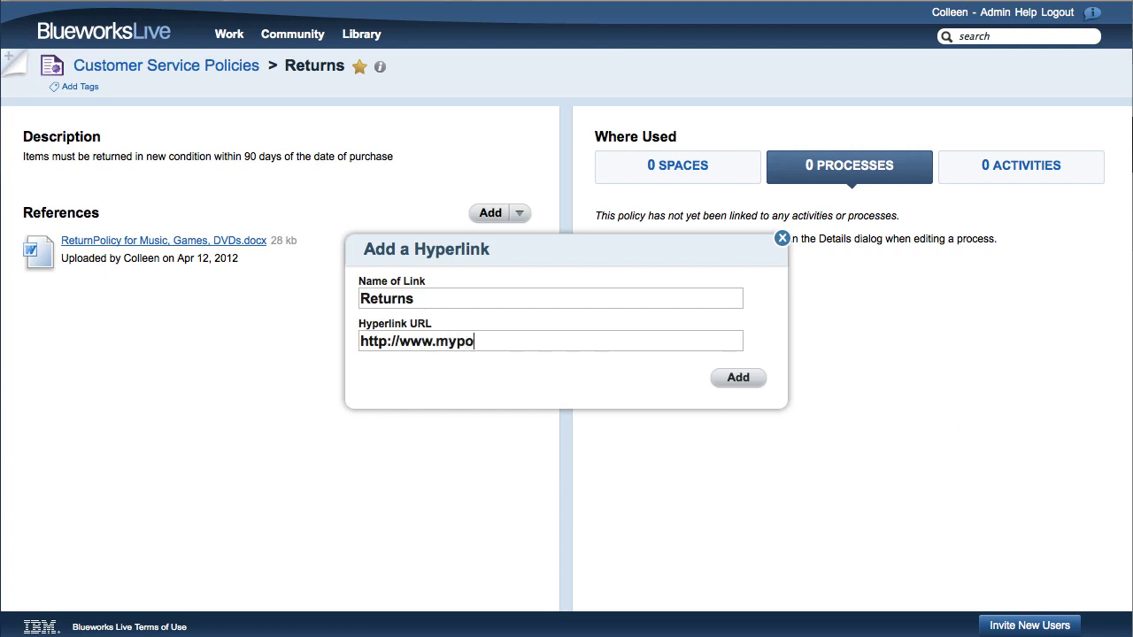
{"action": "type", "text": "licy.com/"}
{"action": "type", "text": "returns"}
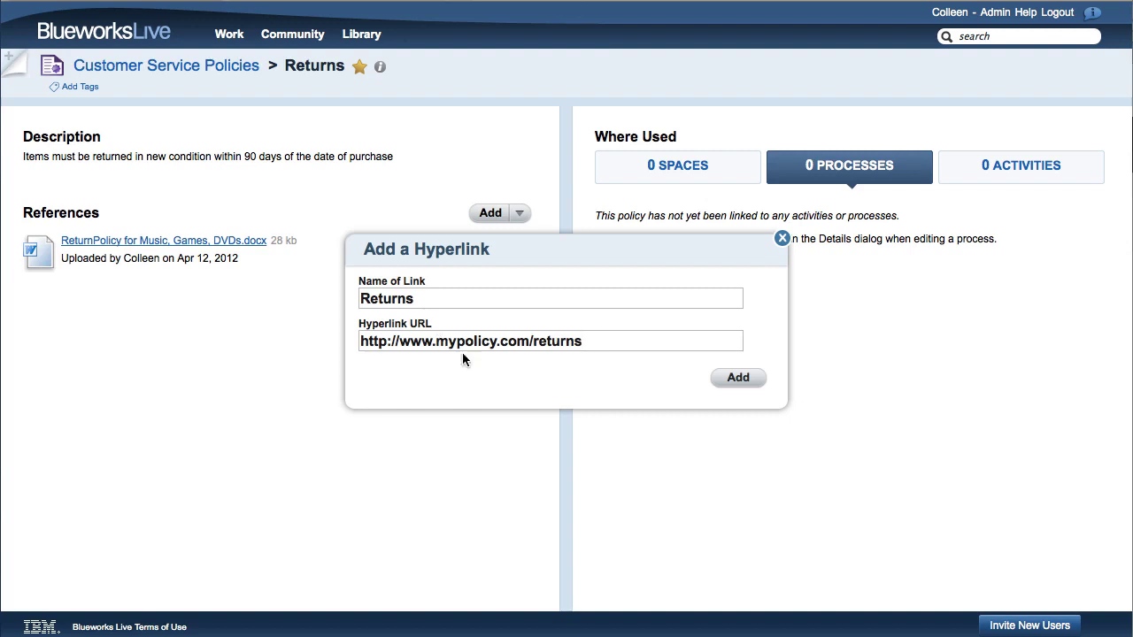
{"action": "left_click", "coordinate": [728, 378]}
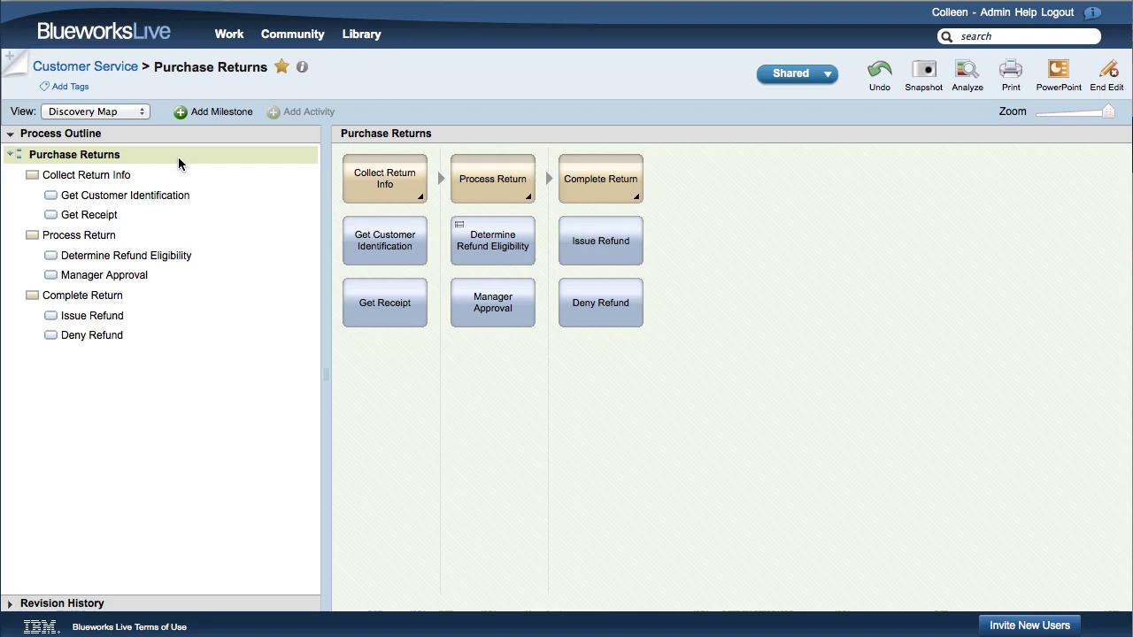
- In the Purchase Returns process details, add the Returns policy under Policies
{"action": "right_click", "coordinate": [178, 156]}
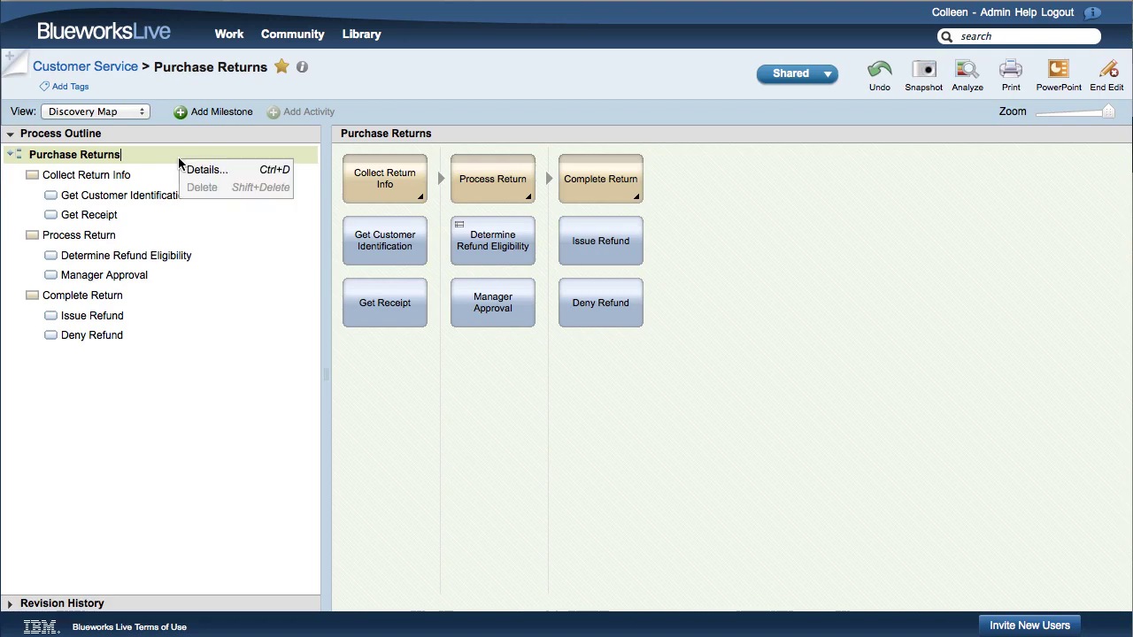
{"action": "left_click", "coordinate": [197, 169]}
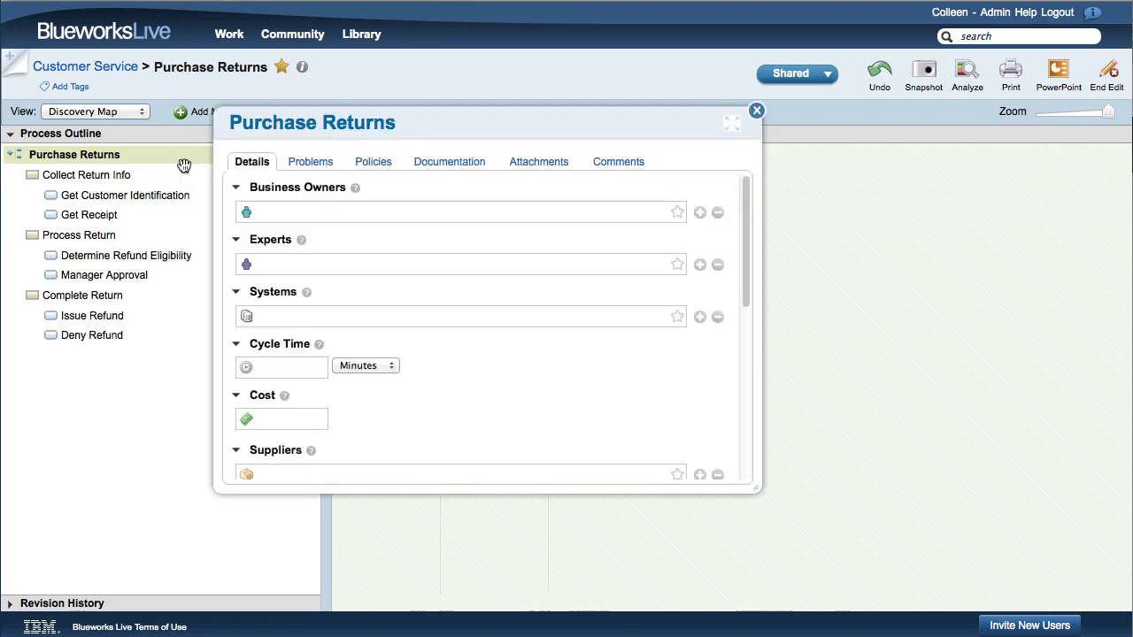
{"action": "left_click", "coordinate": [377, 161]}
{"action": "left_click", "coordinate": [384, 206]}
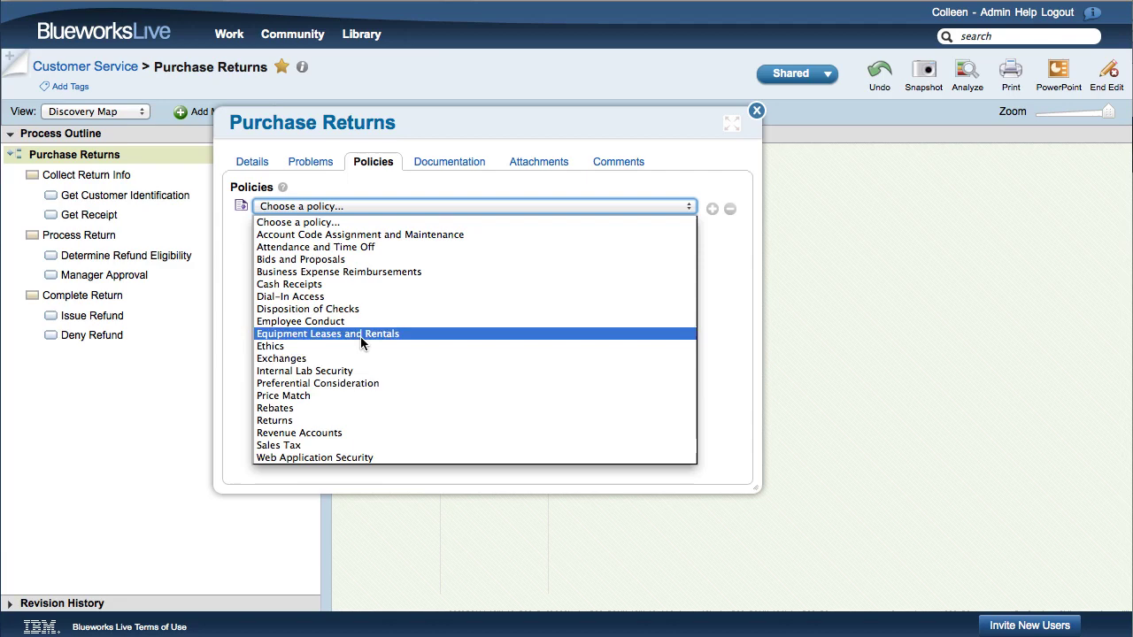
{"action": "left_click", "coordinate": [361, 420]}
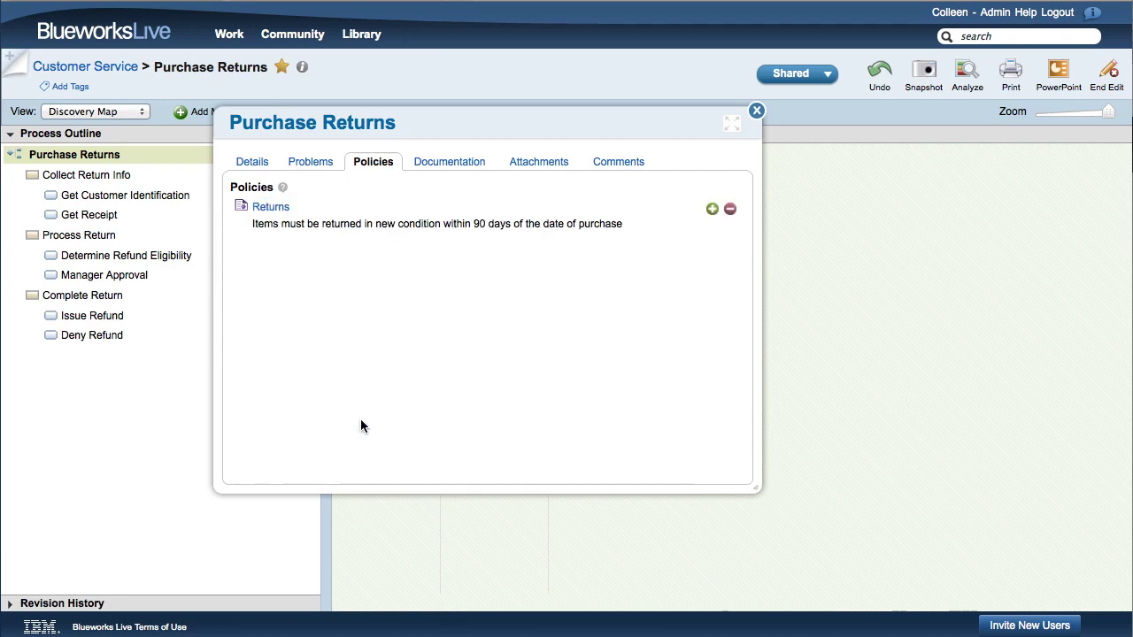
{"action": "left_click", "coordinate": [757, 112]}
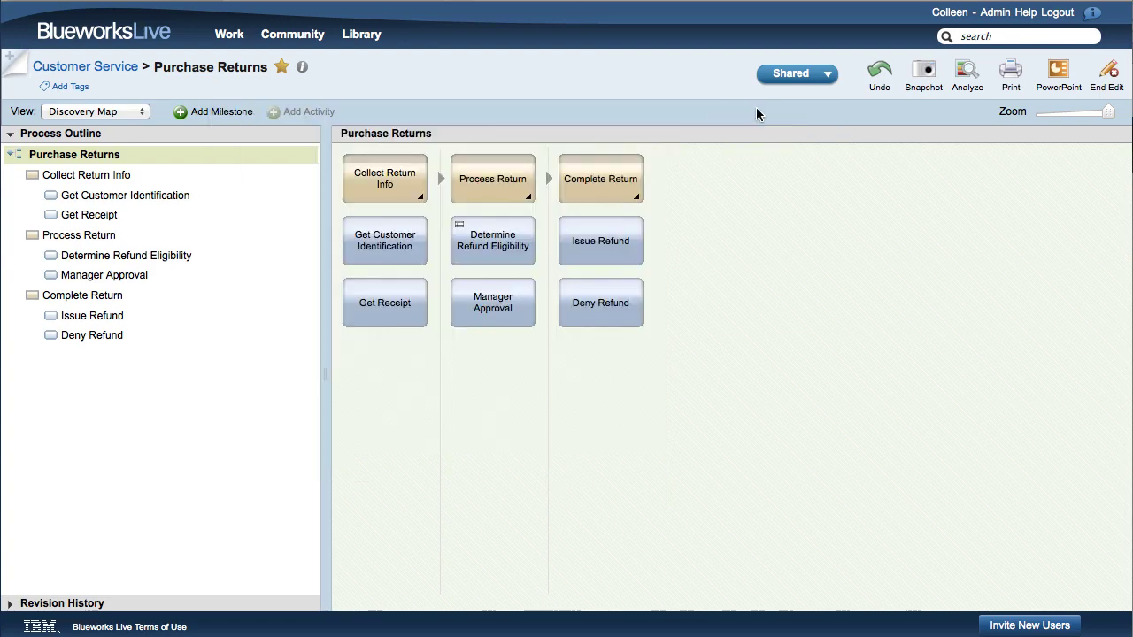
- End editing of the Purchase Returns process
{"action": "left_click", "coordinate": [1102, 80]}
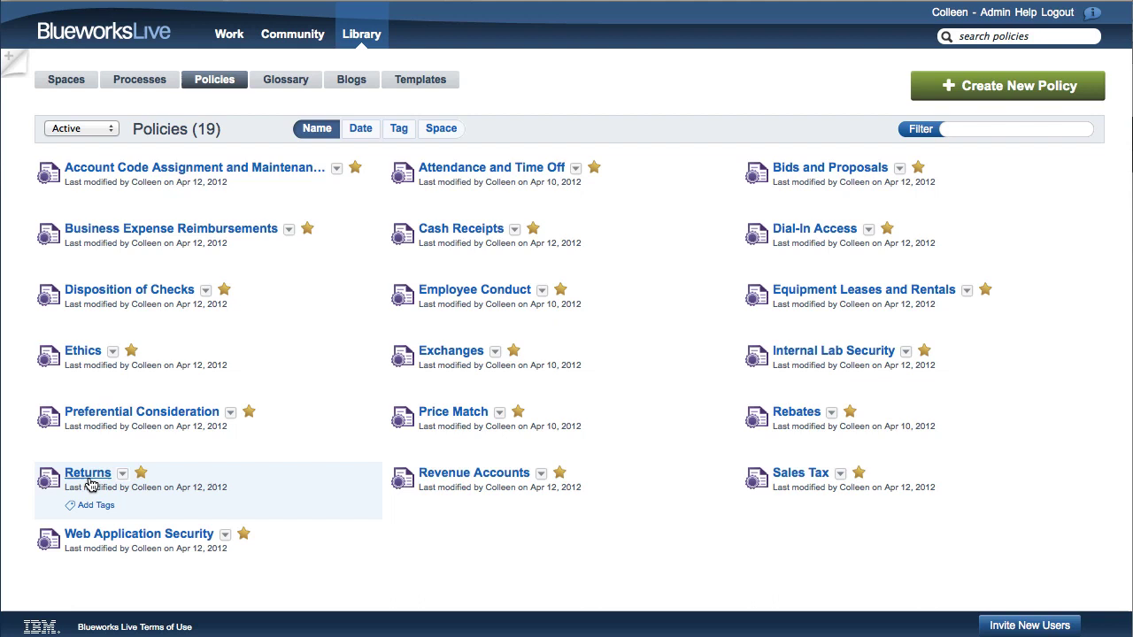
- Open the Returns policy and expand Purchase Returns under Where Used
{"action": "left_click", "coordinate": [89, 478]}
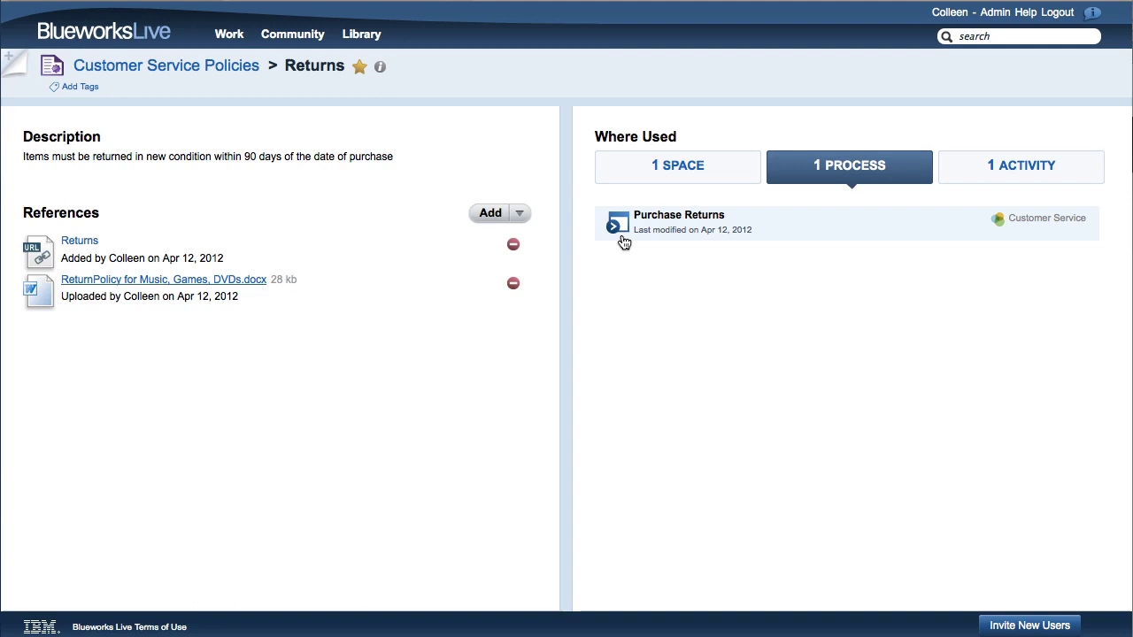
{"action": "left_click", "coordinate": [624, 241]}
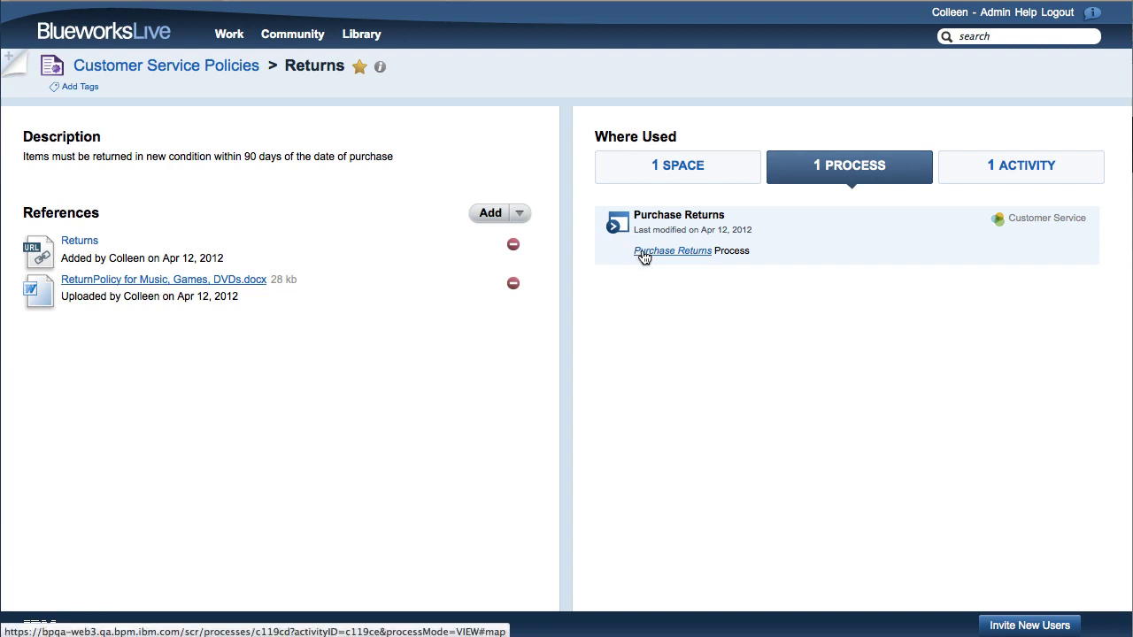
- Follow the Purchase Returns process link from the Returns policy's Where Used list
{"action": "left_click", "coordinate": [644, 254]}
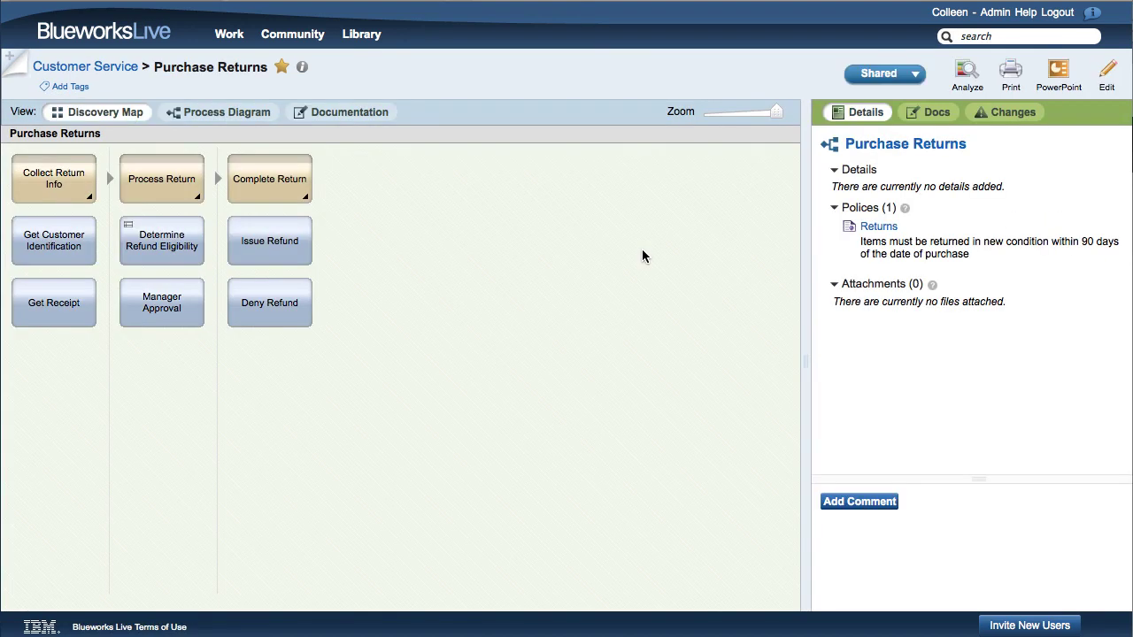